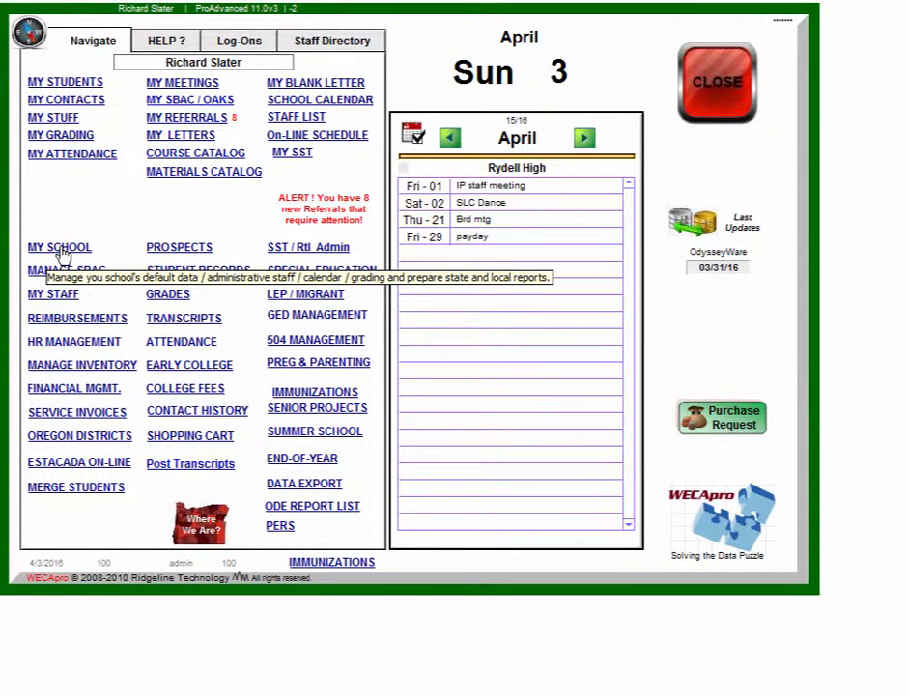
Step: Open the school calendar editor from Rydell High's ADM school year calendar settings
click(60, 249)
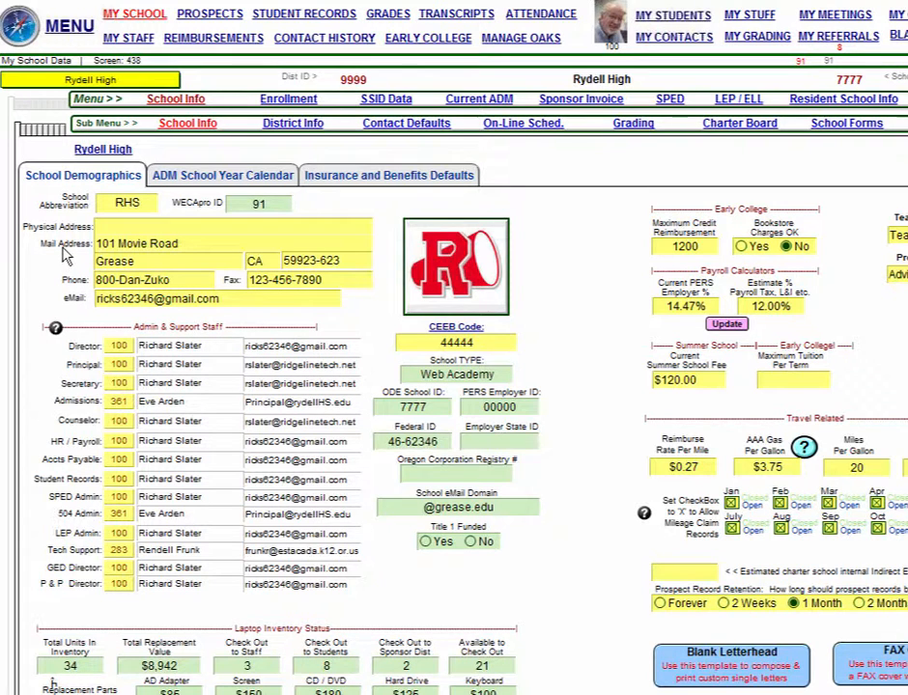
click(228, 184)
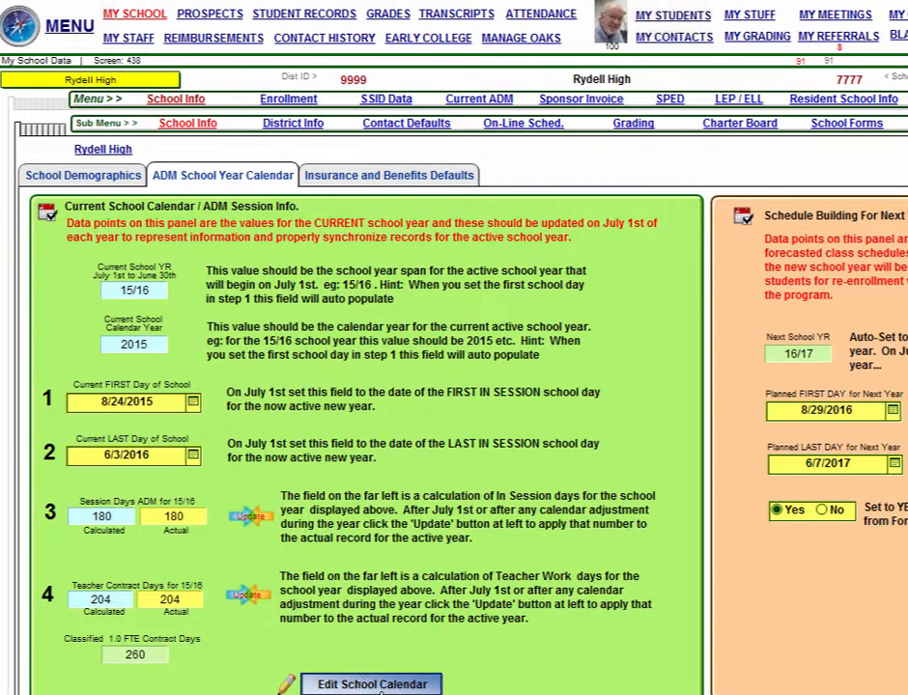
click(387, 685)
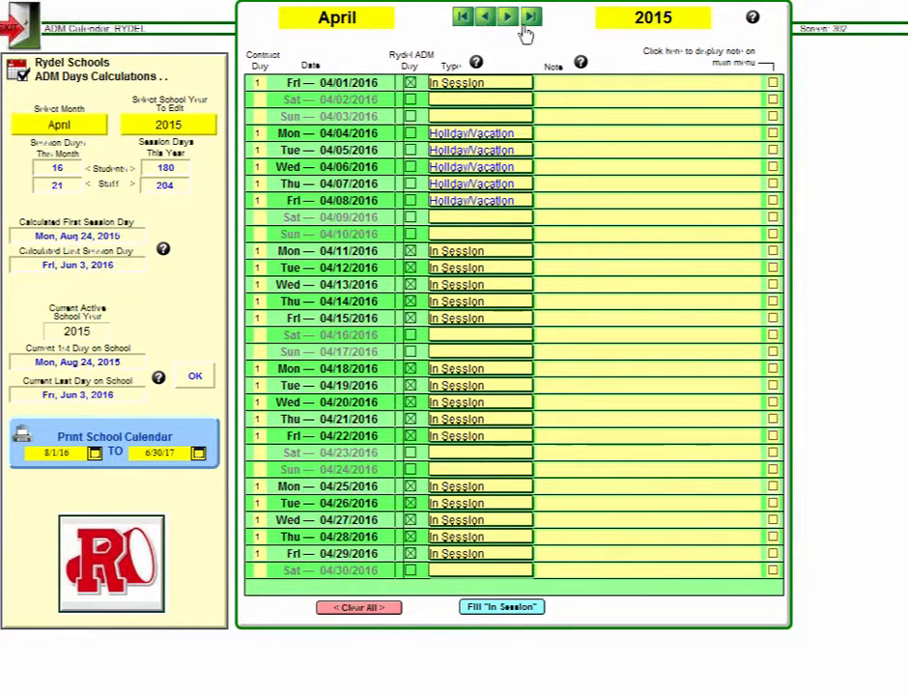
Step: Review the 2015 school year's day types and session counts month by month, from July 2015 through February 2016
click(462, 18)
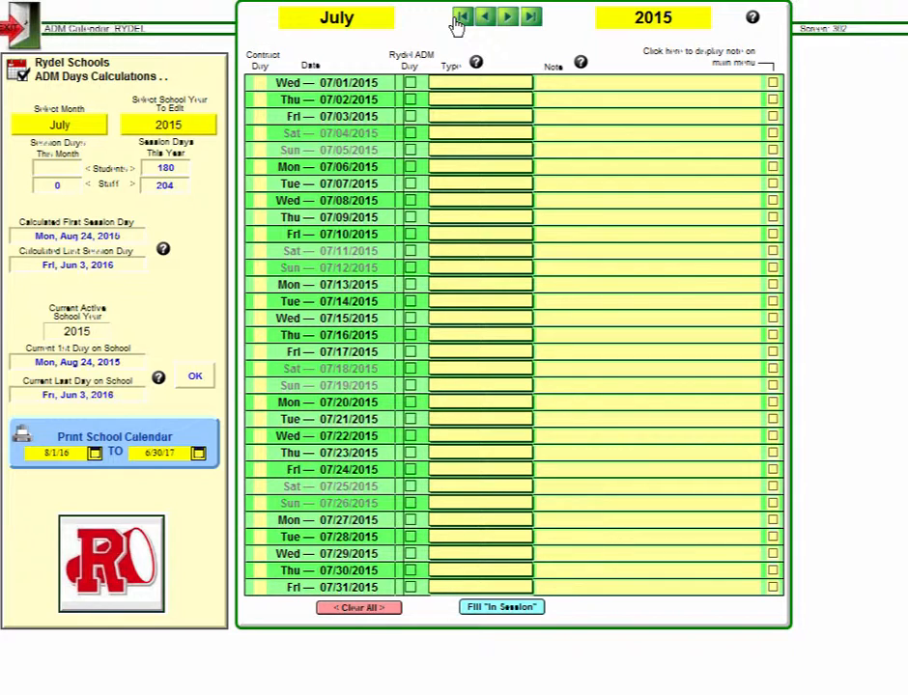
click(507, 18)
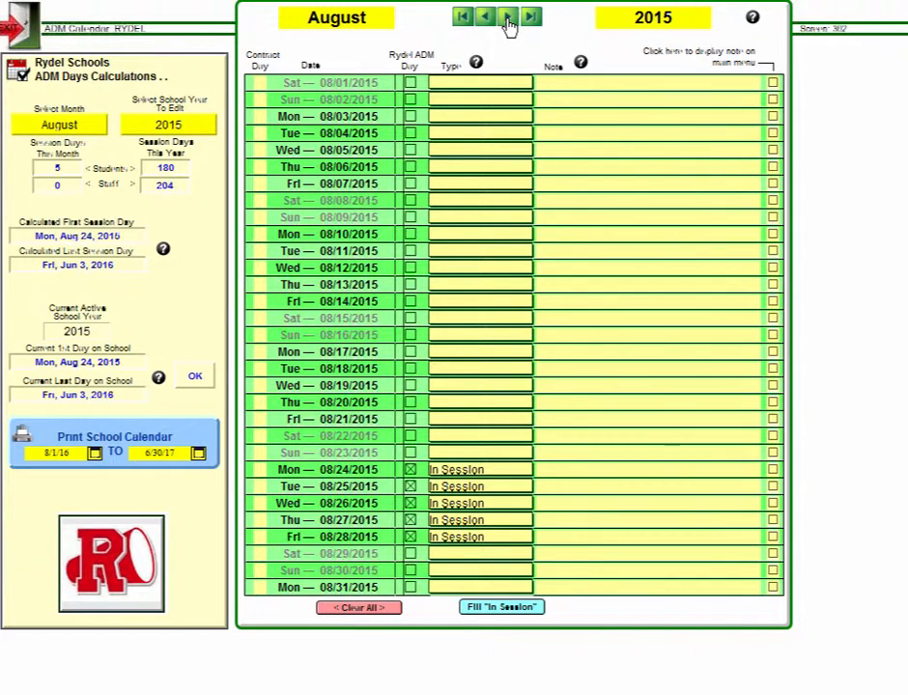
click(508, 21)
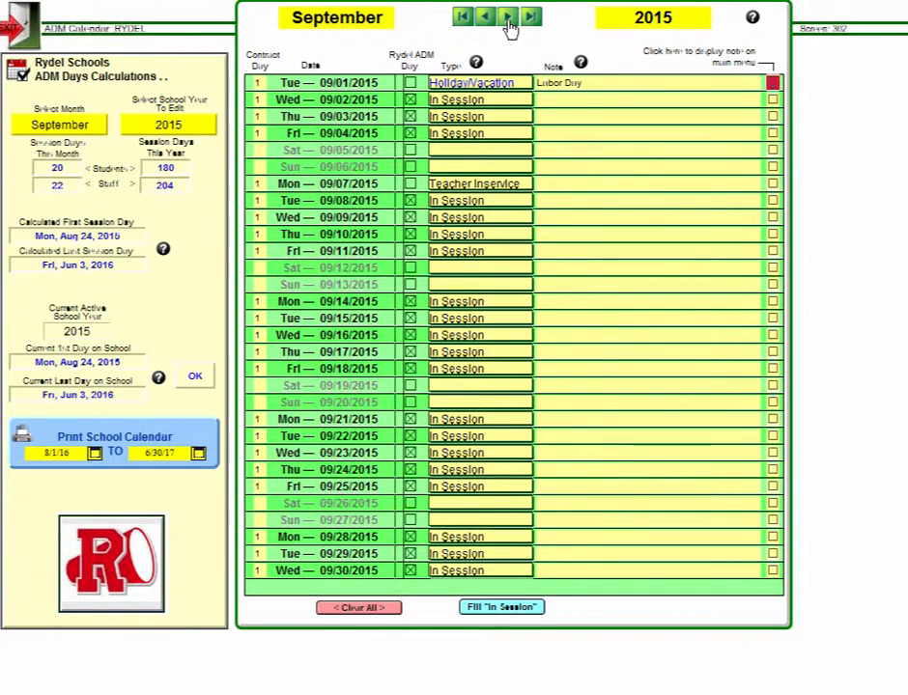
click(509, 23)
click(508, 23)
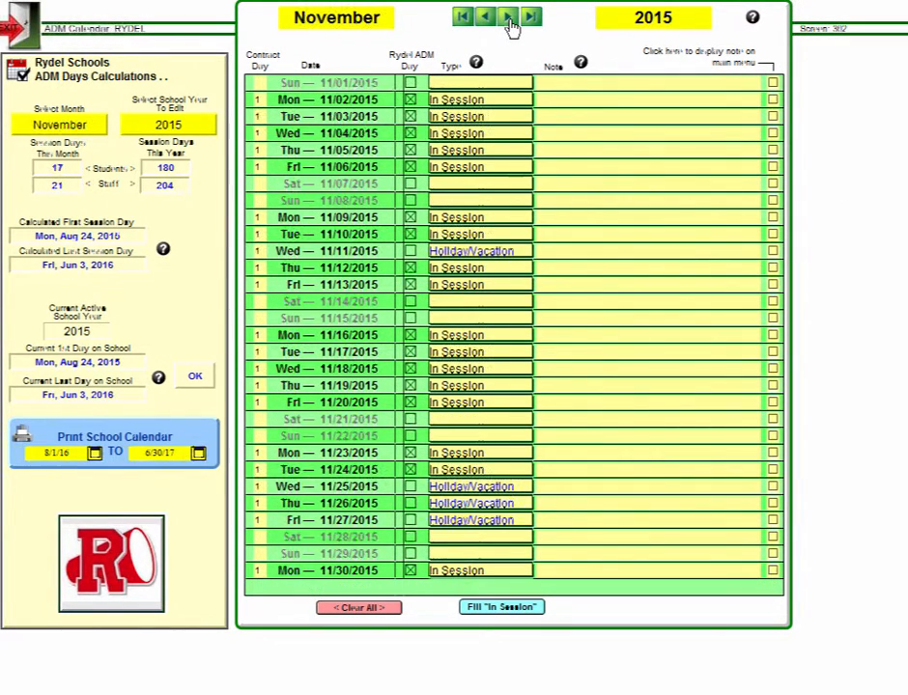
click(509, 23)
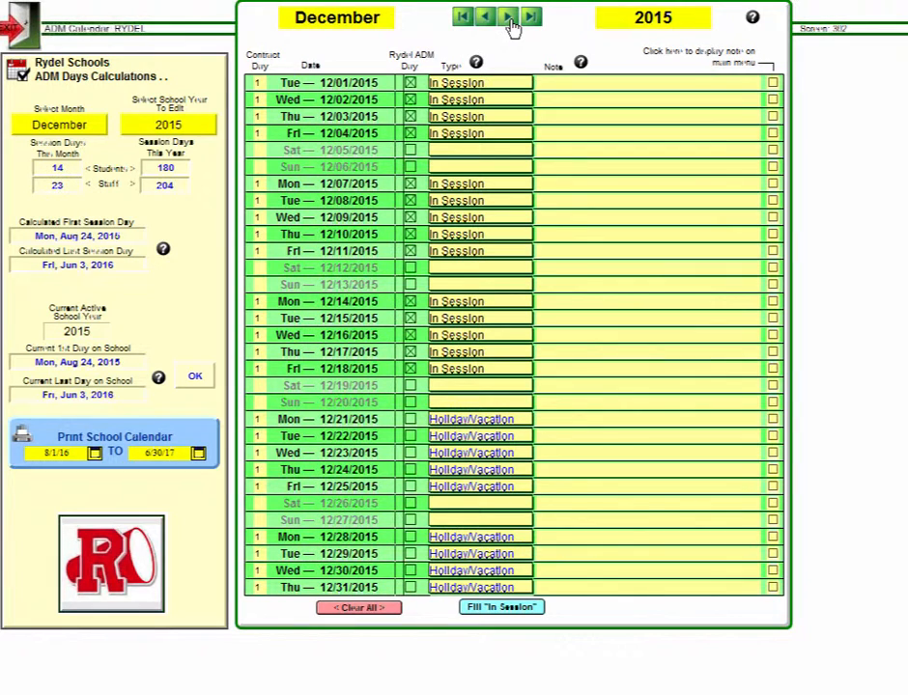
click(509, 23)
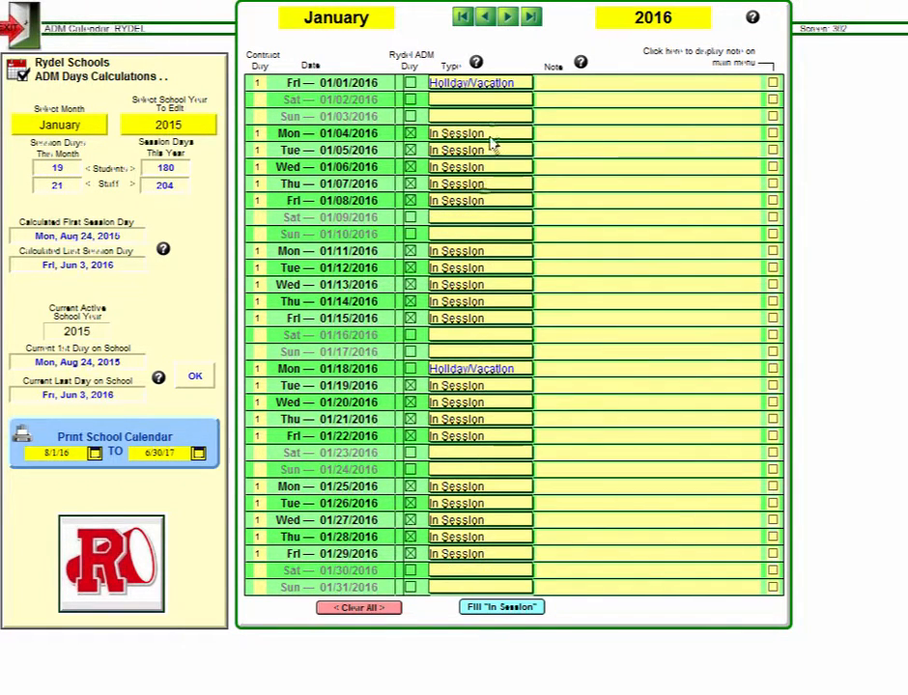
click(510, 25)
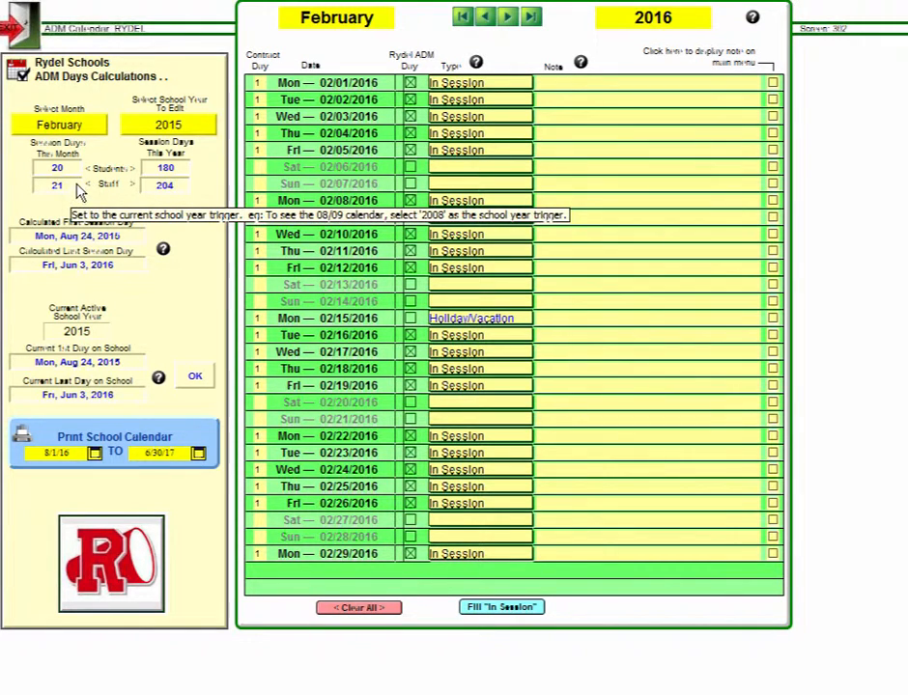
Step: Switch the calendar to school year 2016 and set Thursday 09/01/2016 to In Session
click(203, 130)
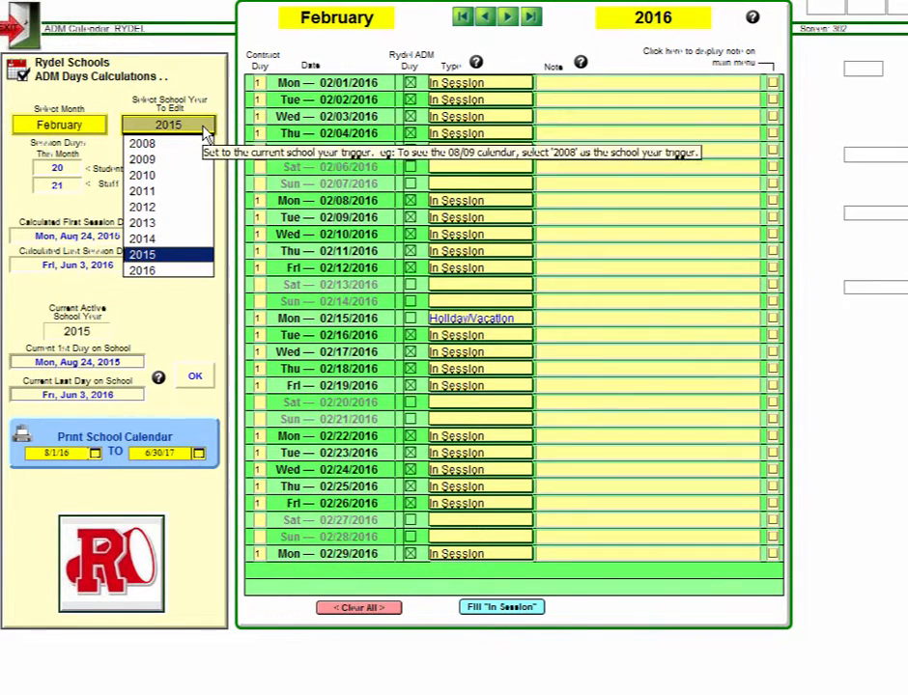
click(141, 271)
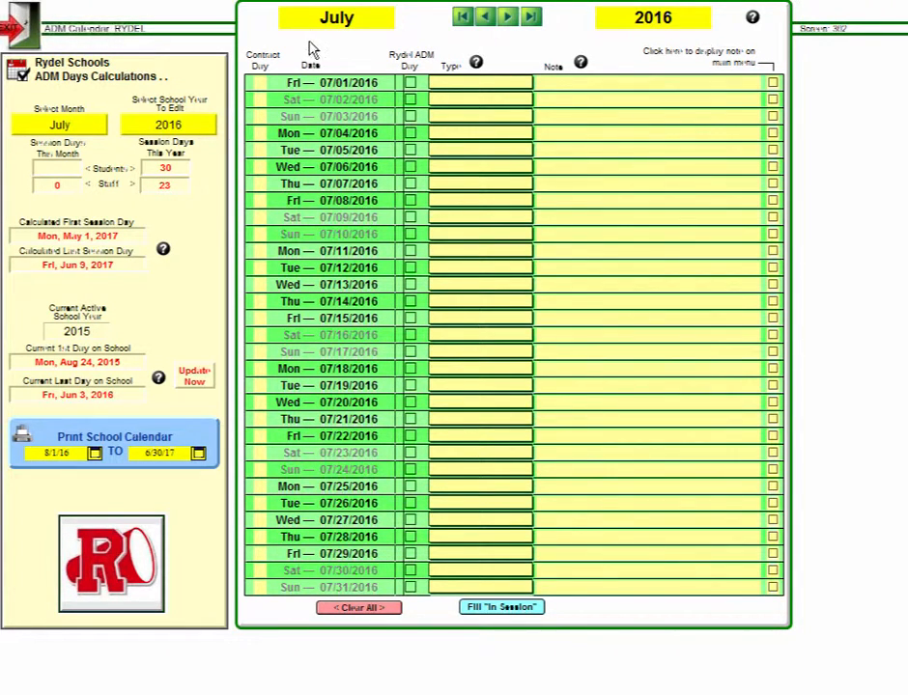
click(506, 19)
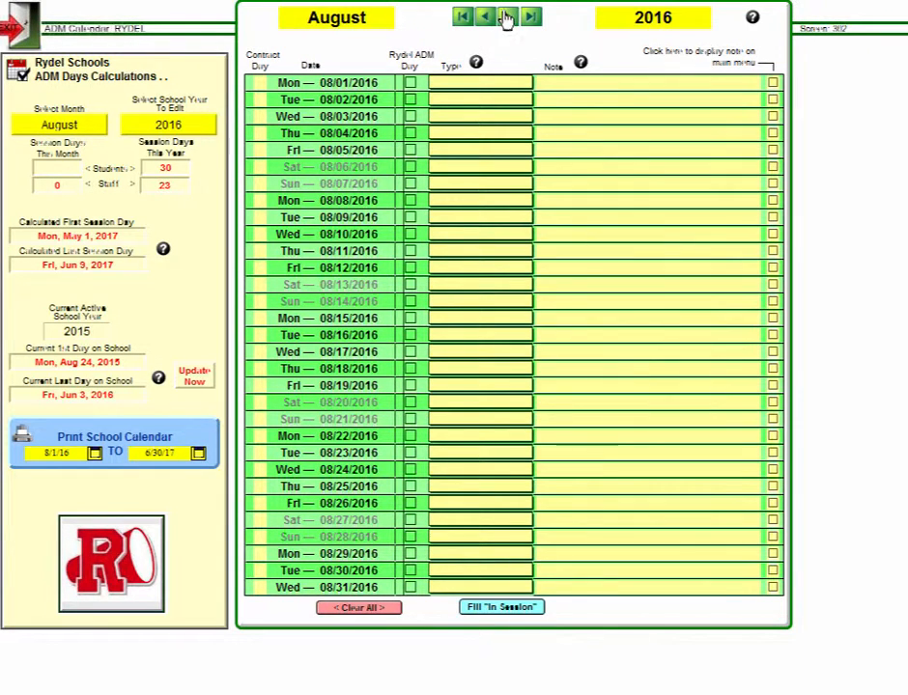
click(506, 20)
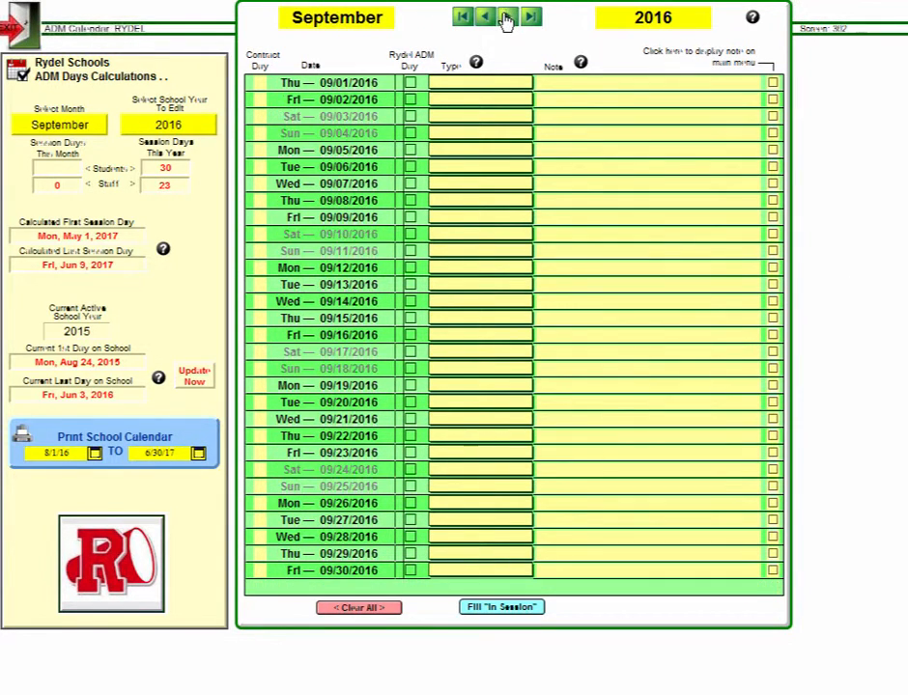
click(488, 87)
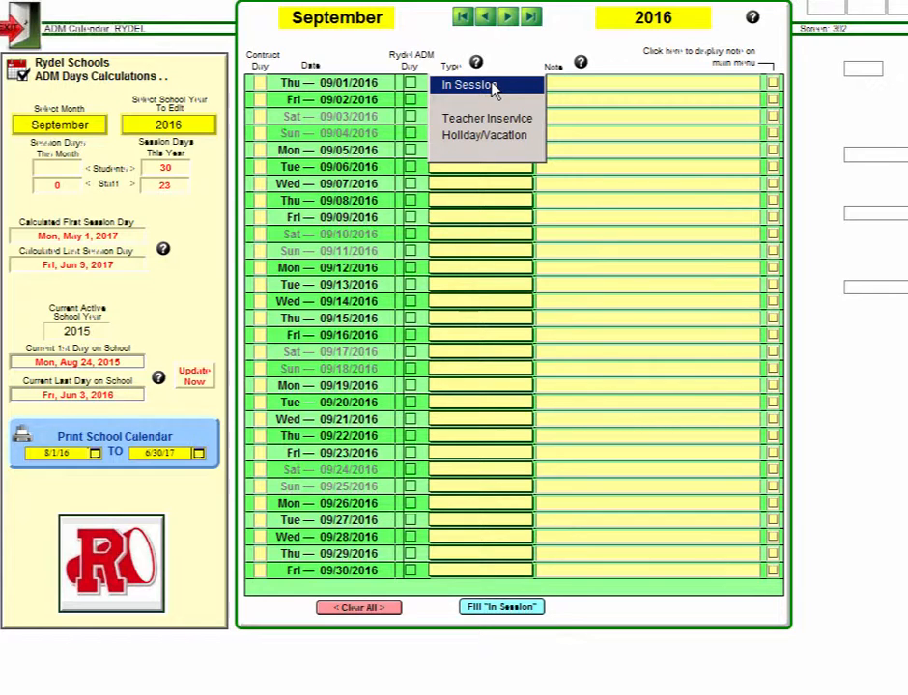
click(493, 87)
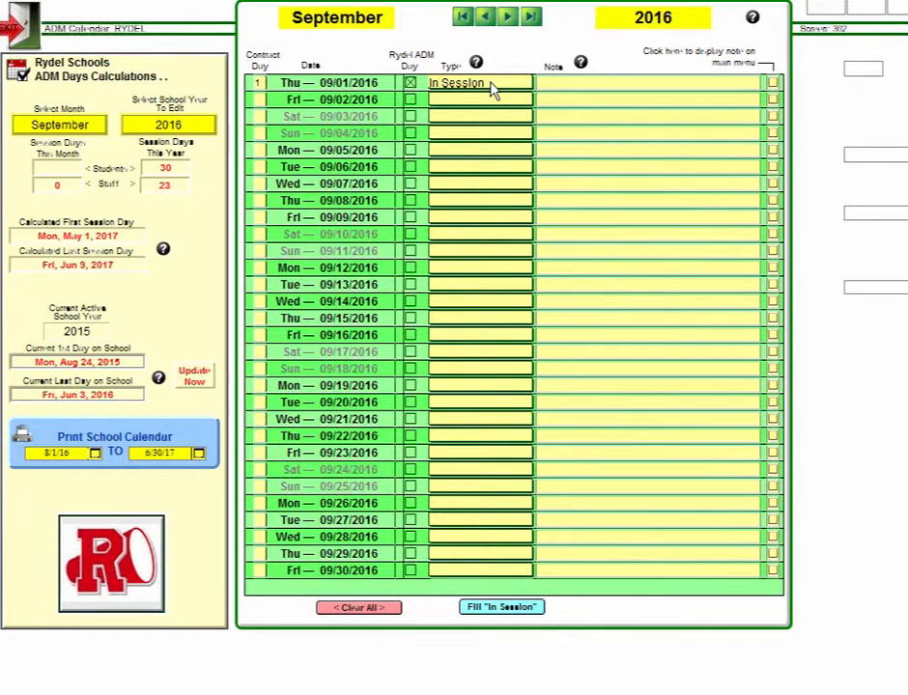
Step: Toggle the ADM day and contract day marks of 09/01/2016 off and on, and fill September 2016's weekdays as In Session
click(410, 84)
click(411, 84)
click(261, 83)
click(259, 85)
click(497, 608)
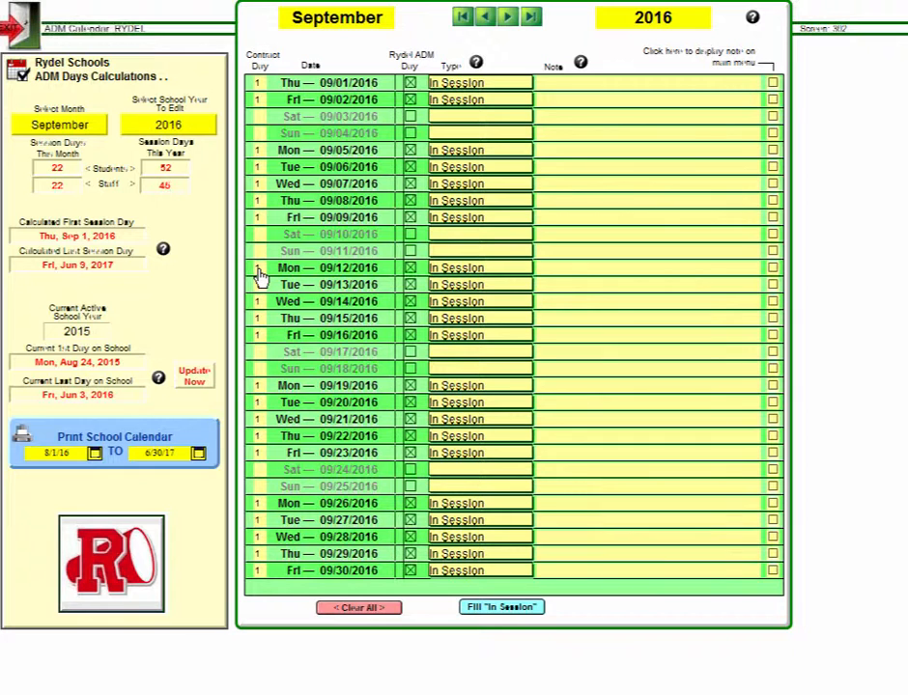
Step: Make Monday 09/05/2016 a non-contract Holiday/Vacation day with the note "LABOR DAY" displayed on the main menu
click(474, 153)
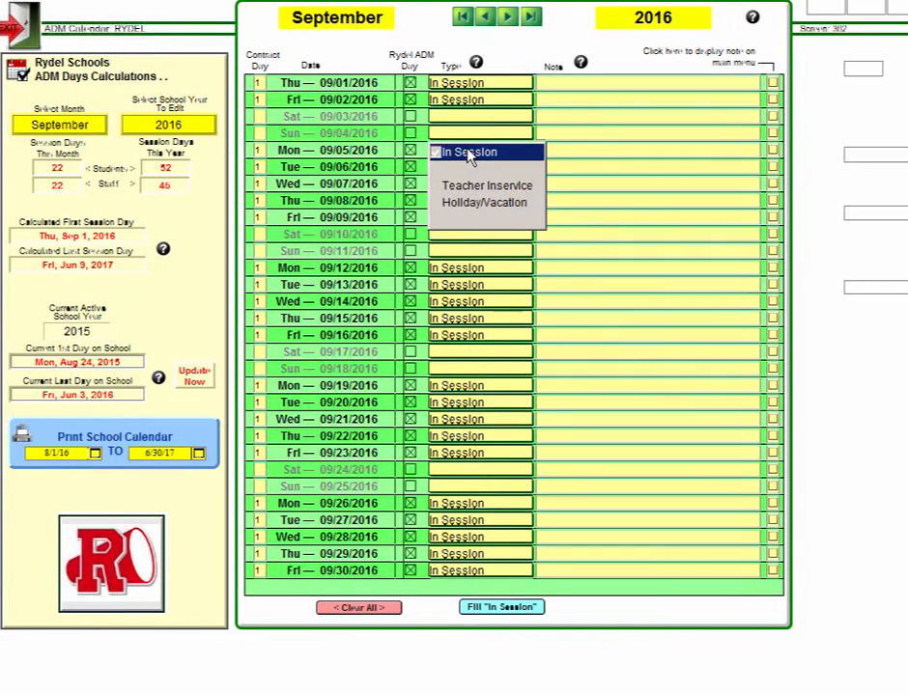
click(475, 203)
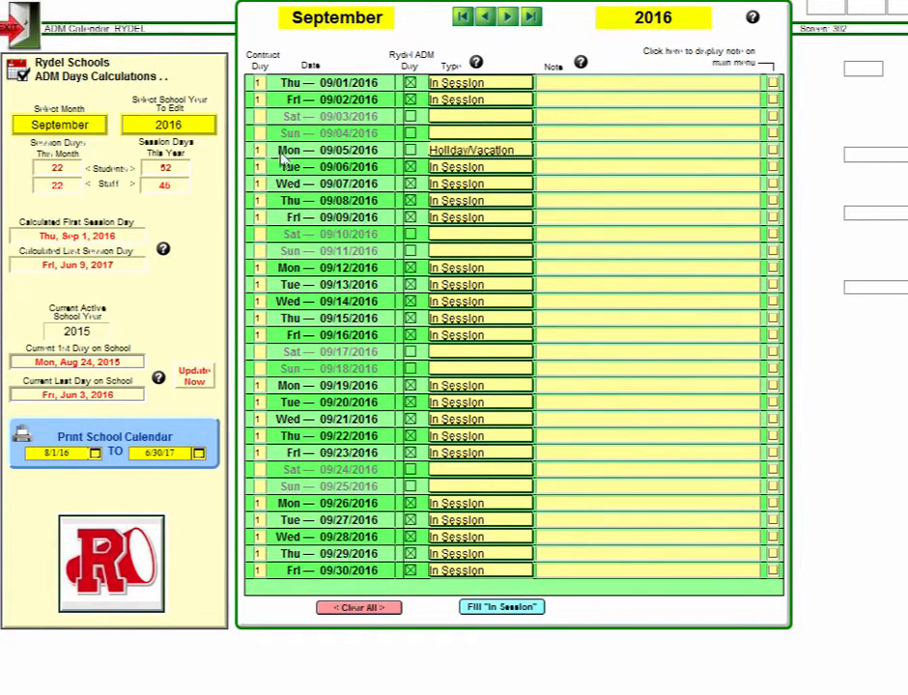
click(259, 152)
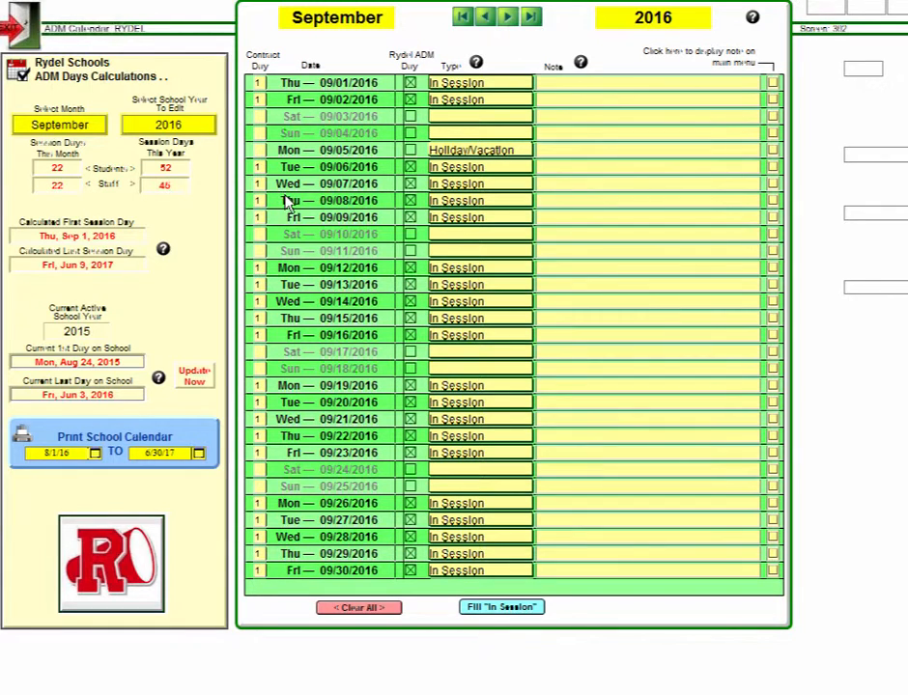
click(579, 154)
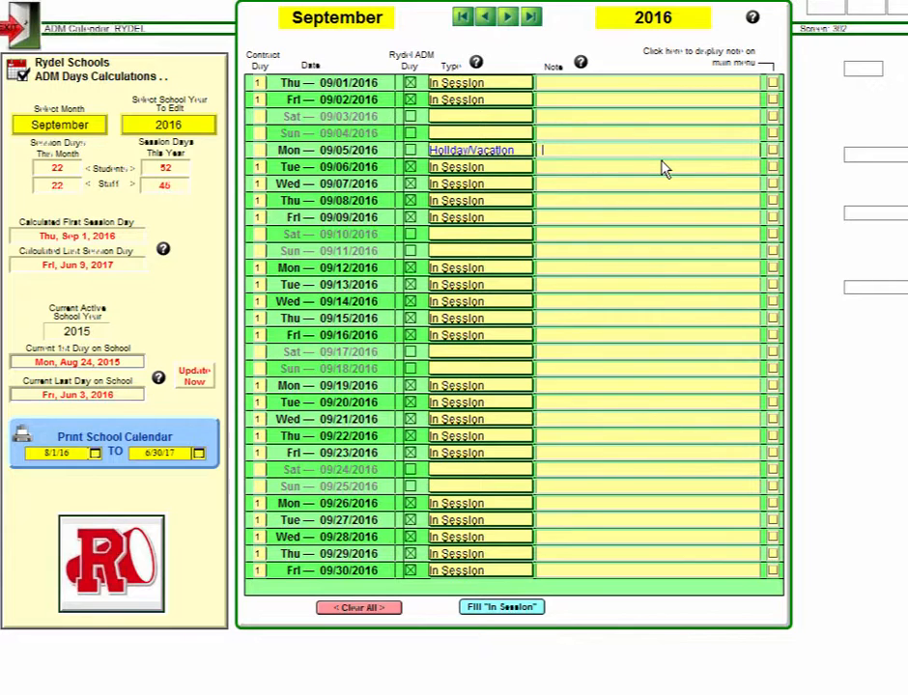
text(LABOR DAY)
click(773, 151)
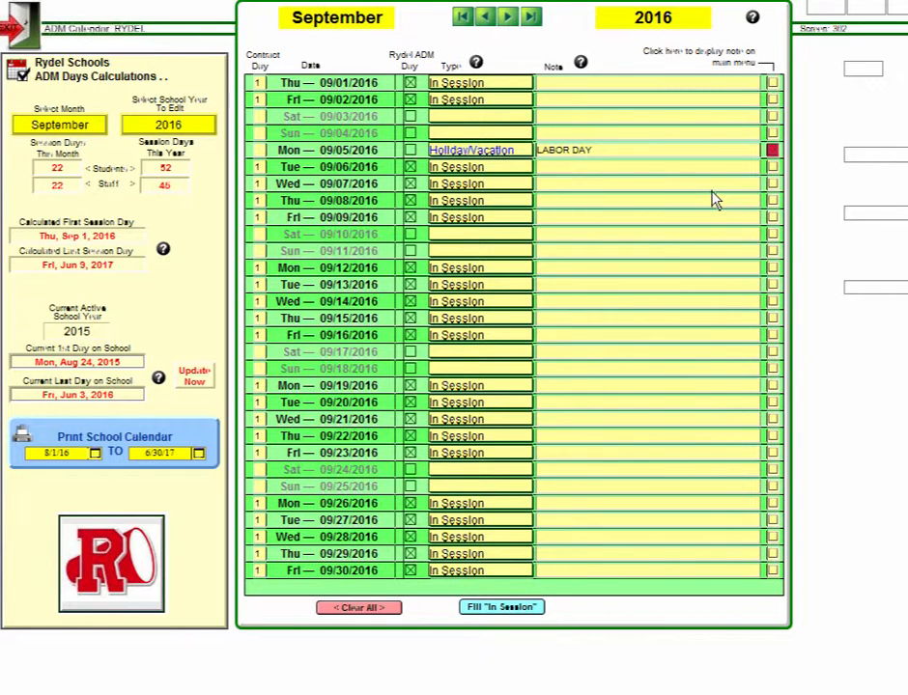
Step: Fill October 2016's weekdays as In Session and try to update the current first and last days of school
click(505, 17)
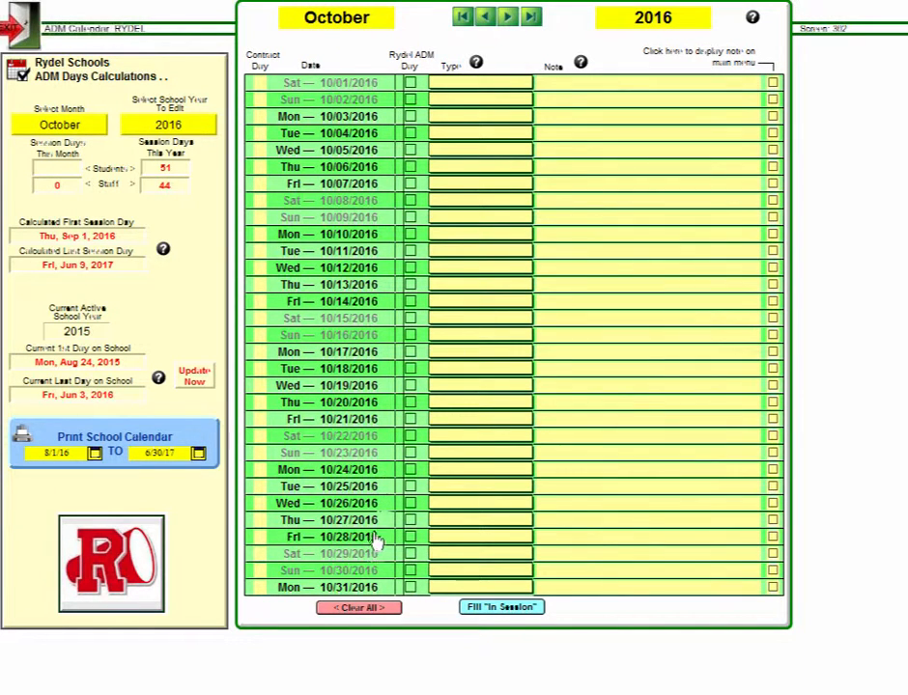
click(474, 611)
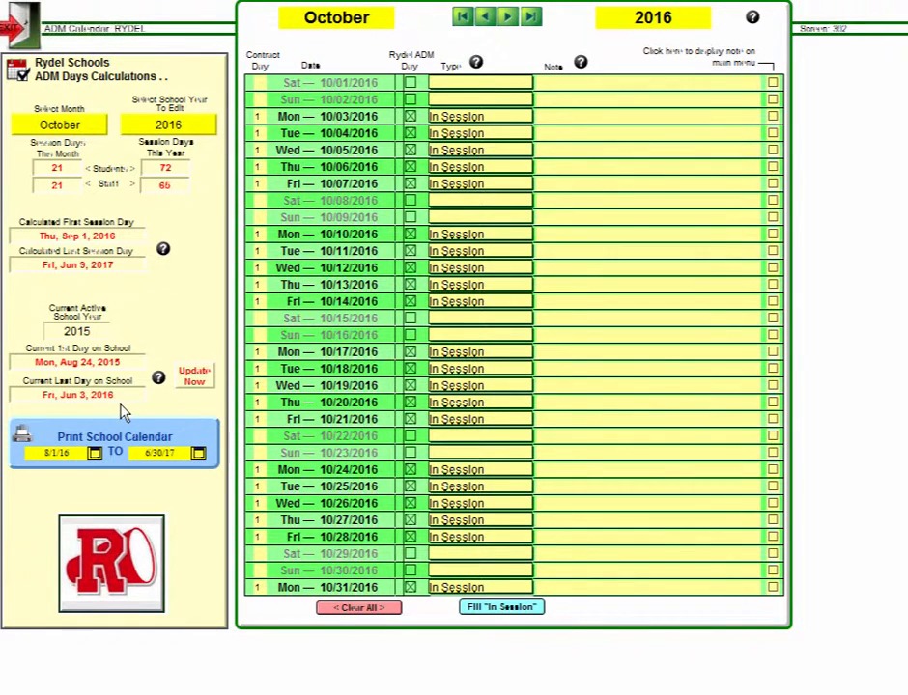
click(196, 377)
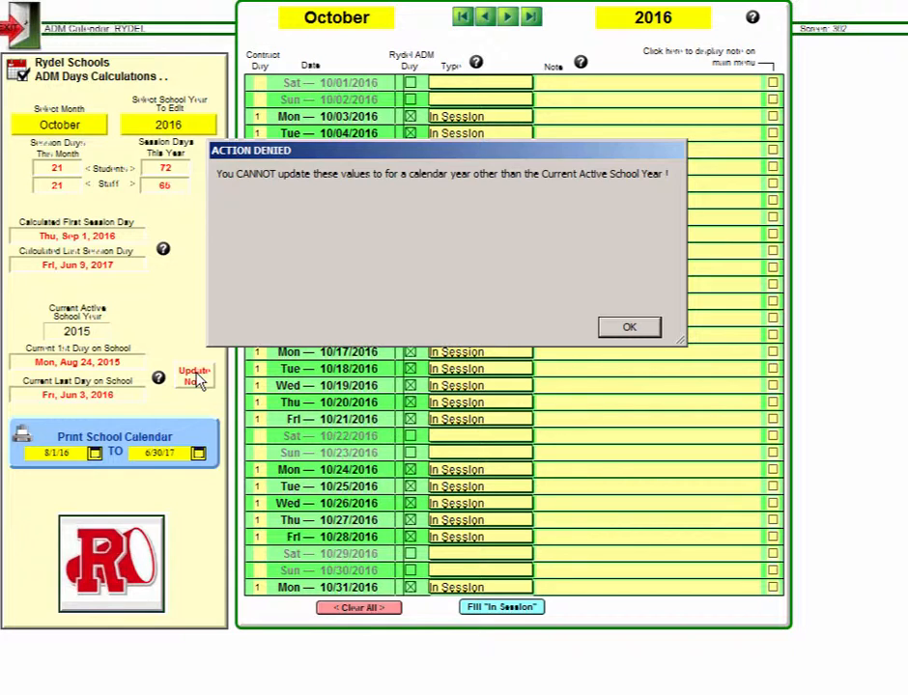
click(641, 328)
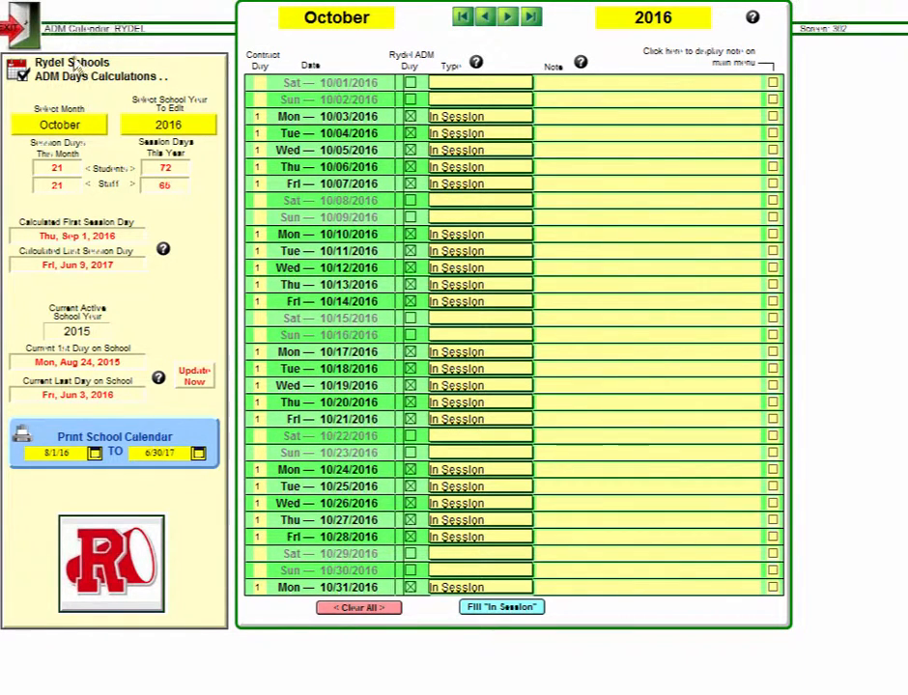
Step: Exit the calendar editor and apply the calculated session days to the actual ADM record for 15/16
click(23, 26)
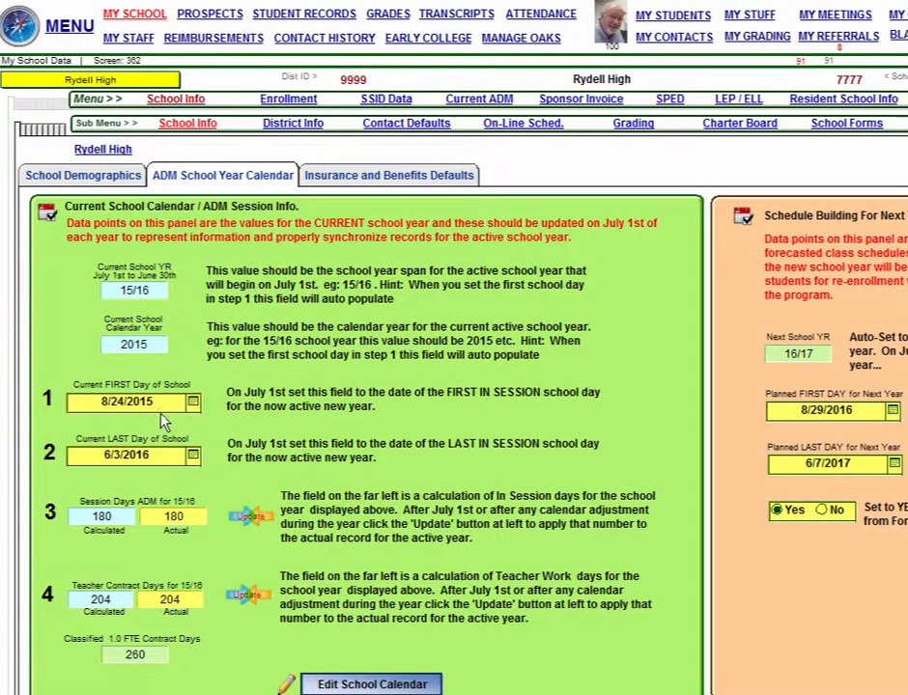
click(250, 519)
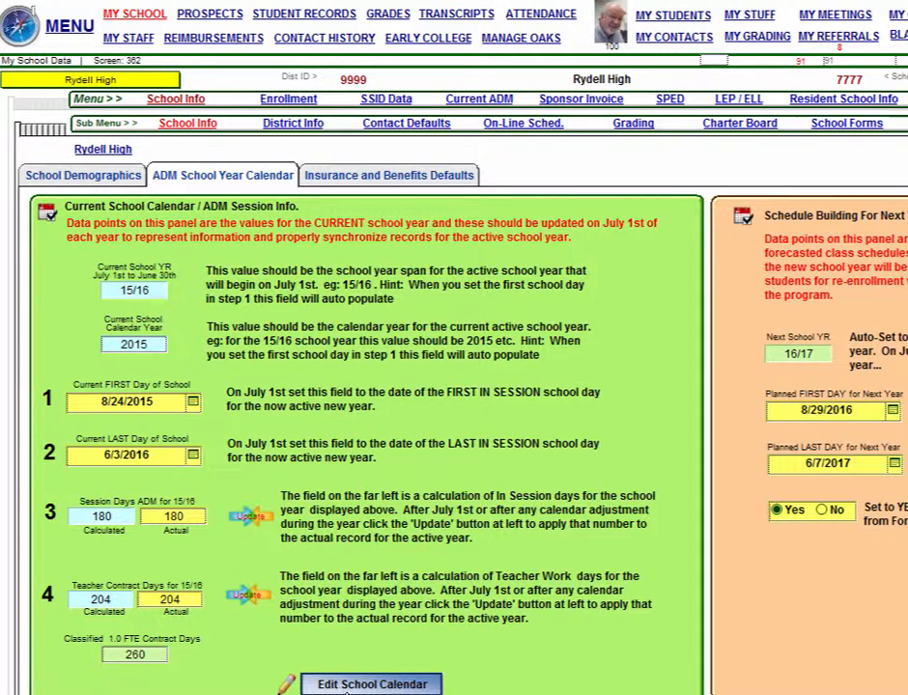
Step: In the August 2015 calendar, clear the In Session type from Monday 08/24/2015 and Wednesday 08/26/2015
click(357, 686)
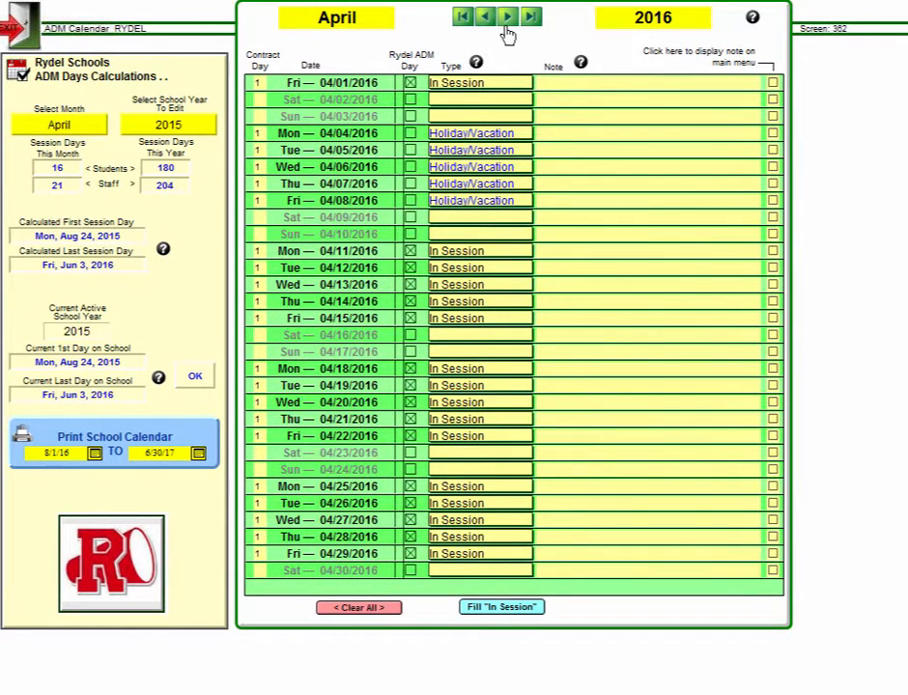
click(461, 17)
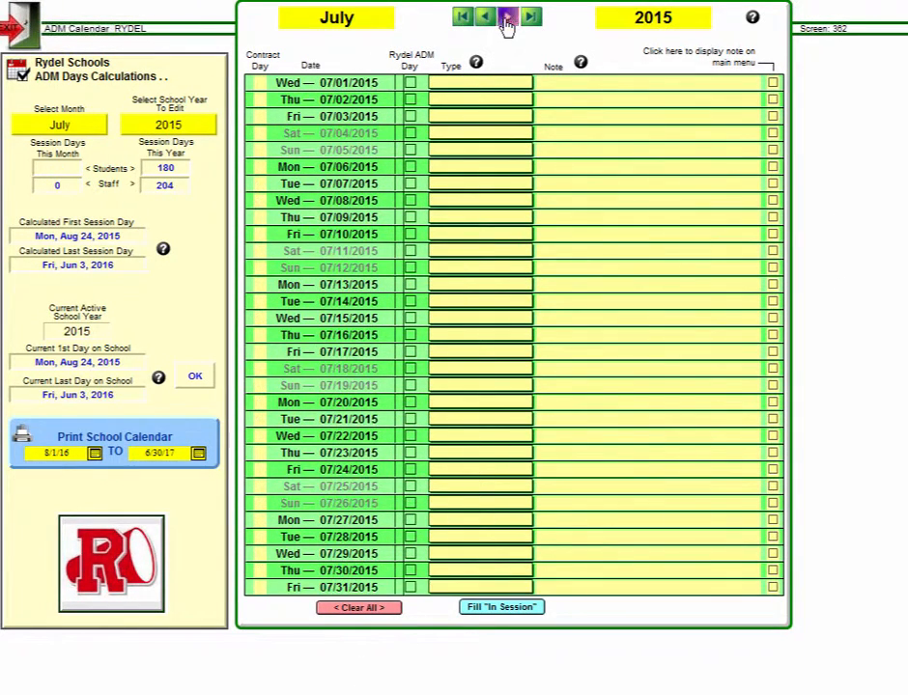
click(507, 20)
click(507, 19)
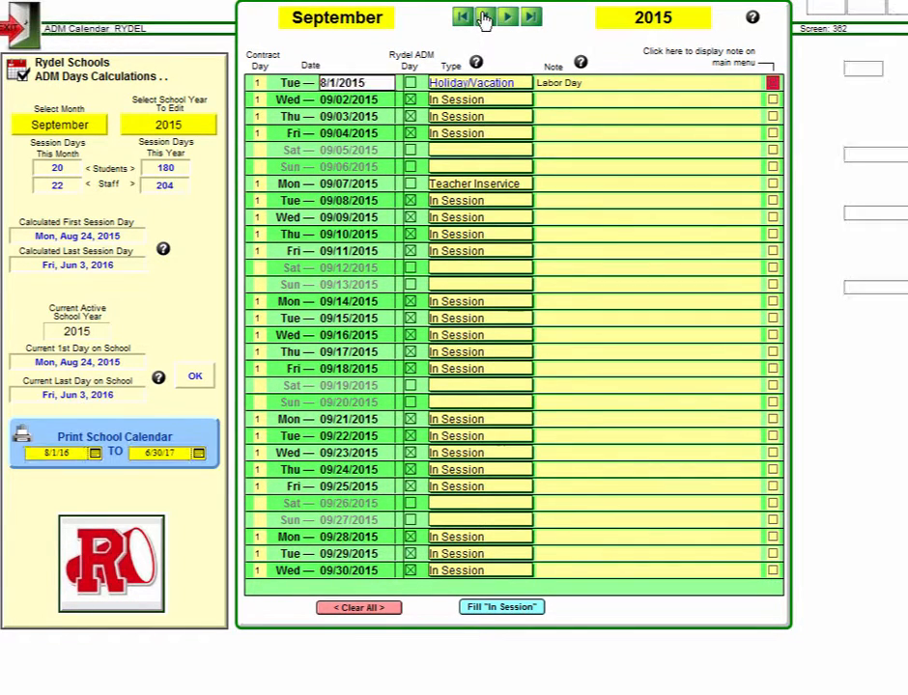
click(485, 18)
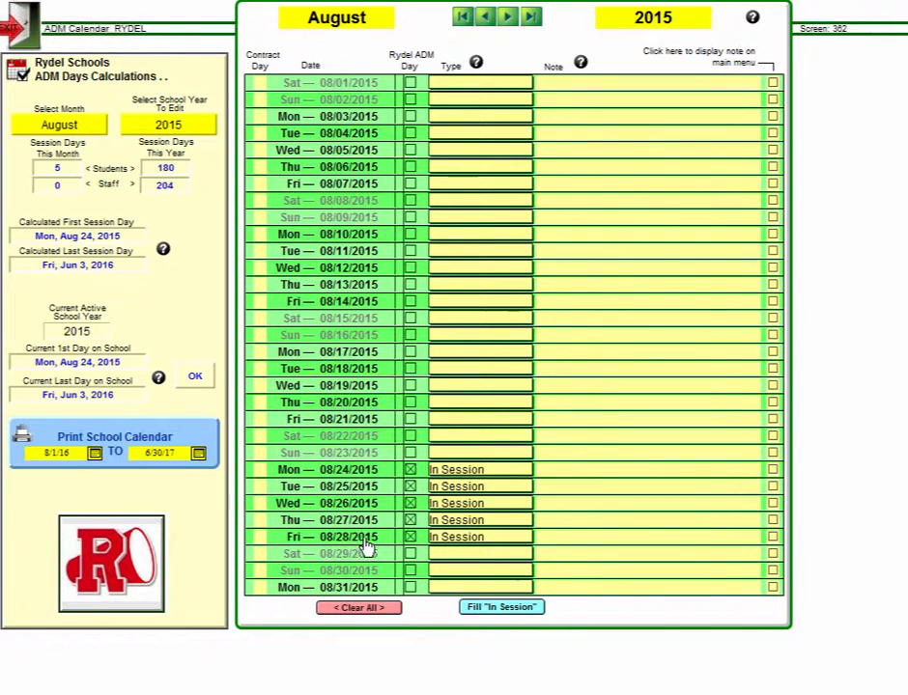
click(473, 470)
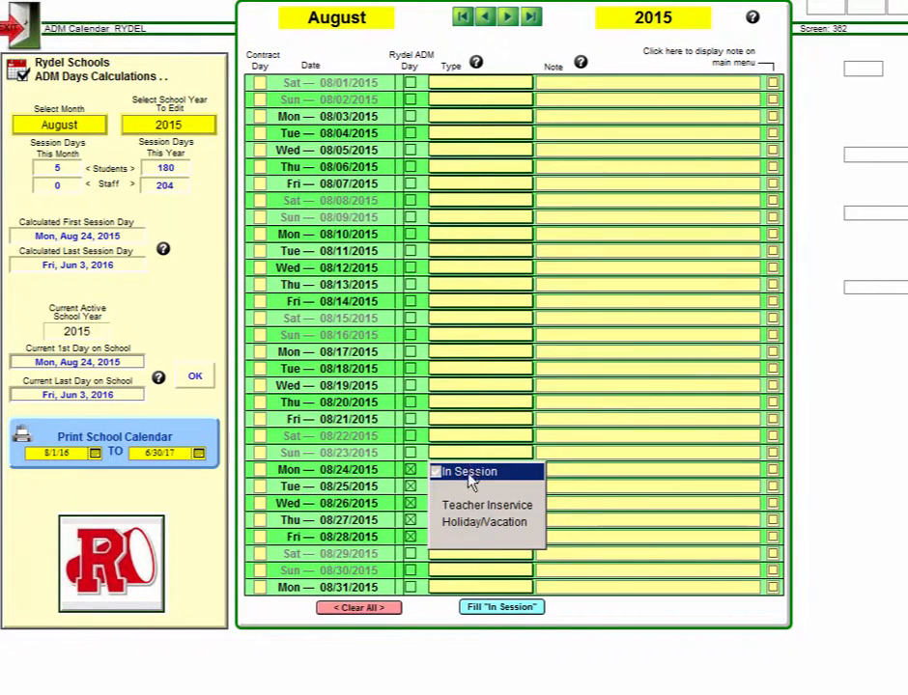
click(459, 487)
click(462, 507)
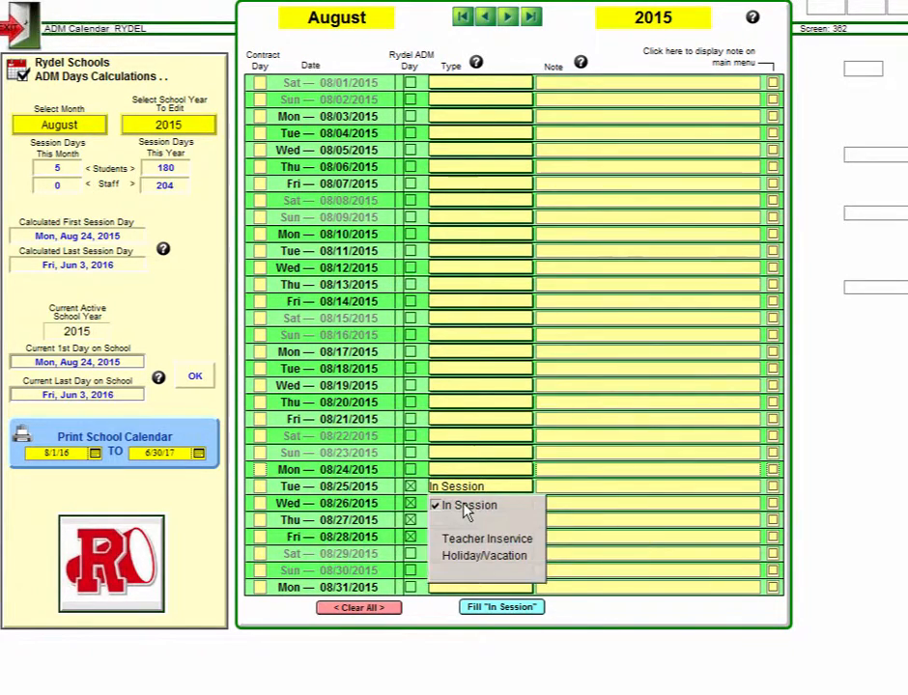
click(471, 524)
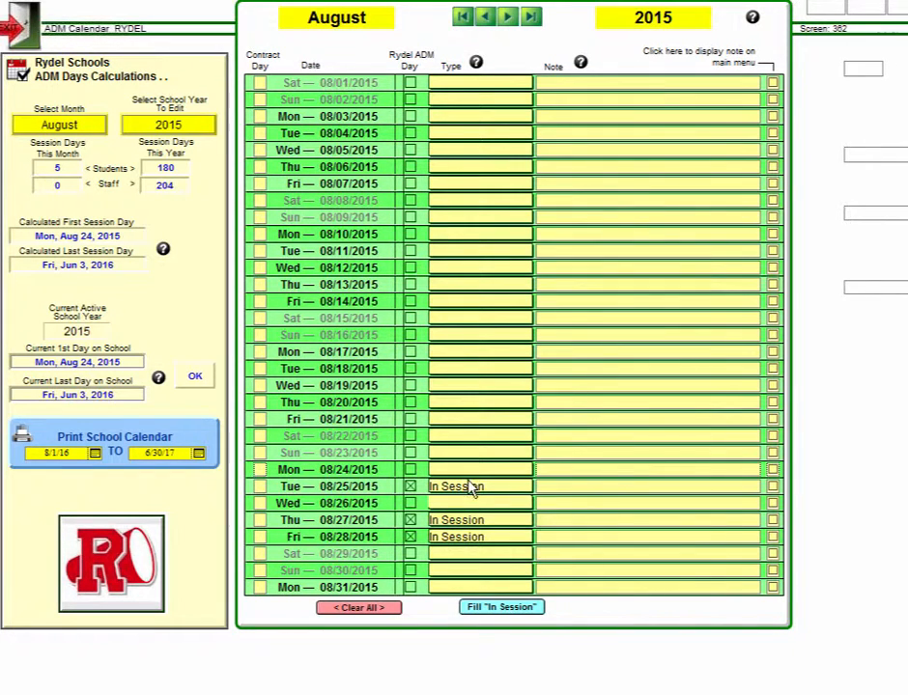
Step: Clear the In Session type from Tuesday 08/25/2015, Thursday 08/27/2015 and Friday 08/28/2015 in the August 2015 calendar
click(471, 488)
click(476, 505)
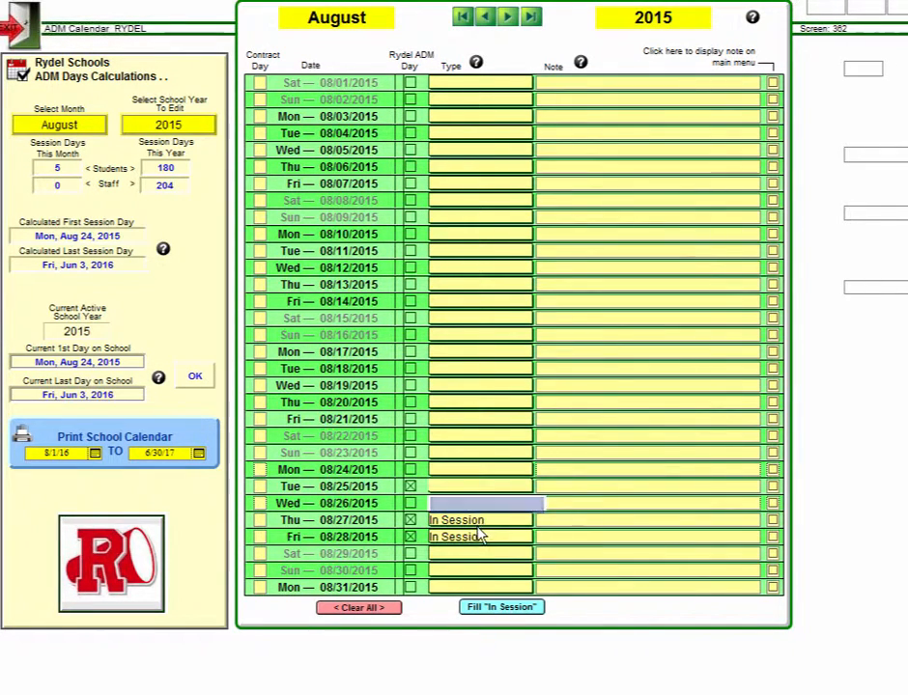
click(480, 522)
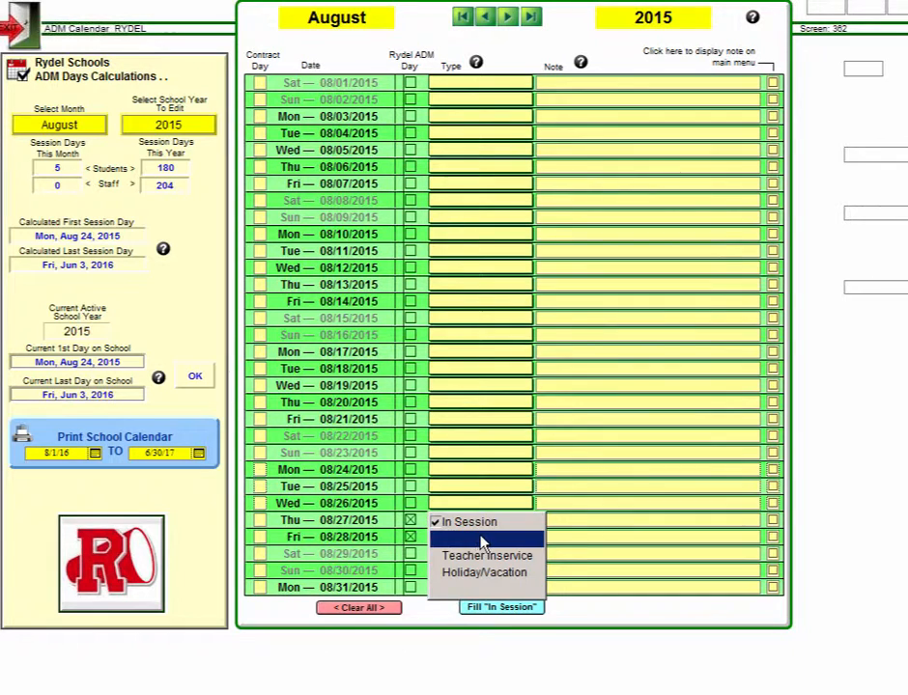
click(482, 539)
click(478, 540)
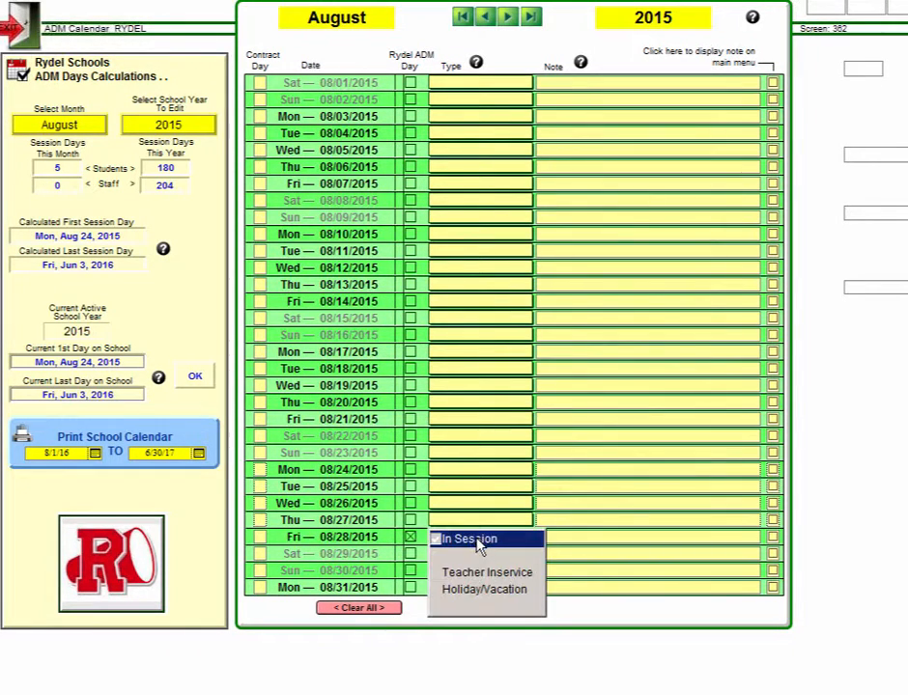
click(475, 560)
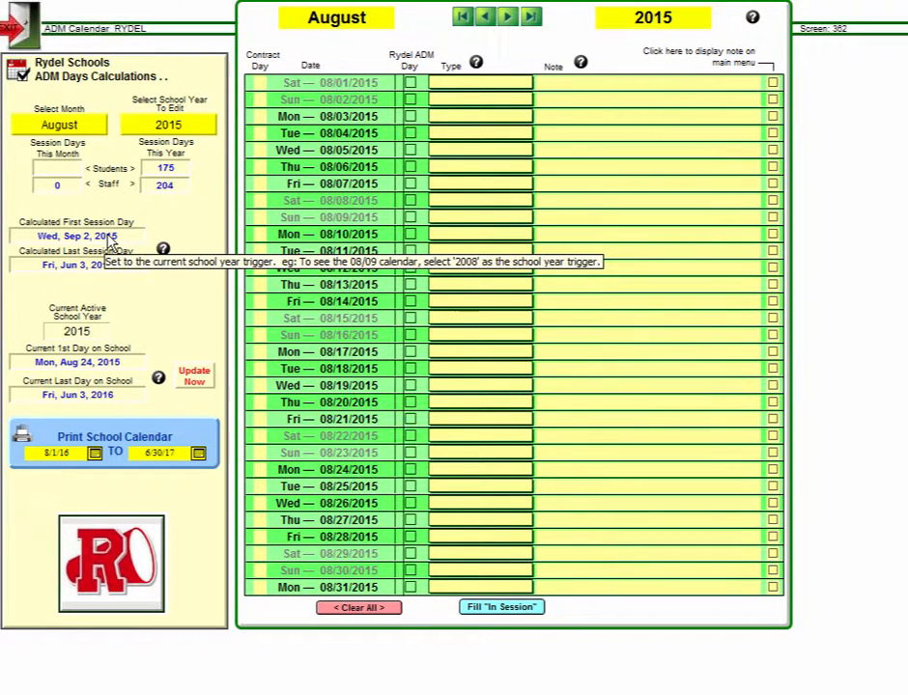
Step: Try to update the school record's first day, last day and session day count from the calendar, and exit the calendar editor
click(197, 376)
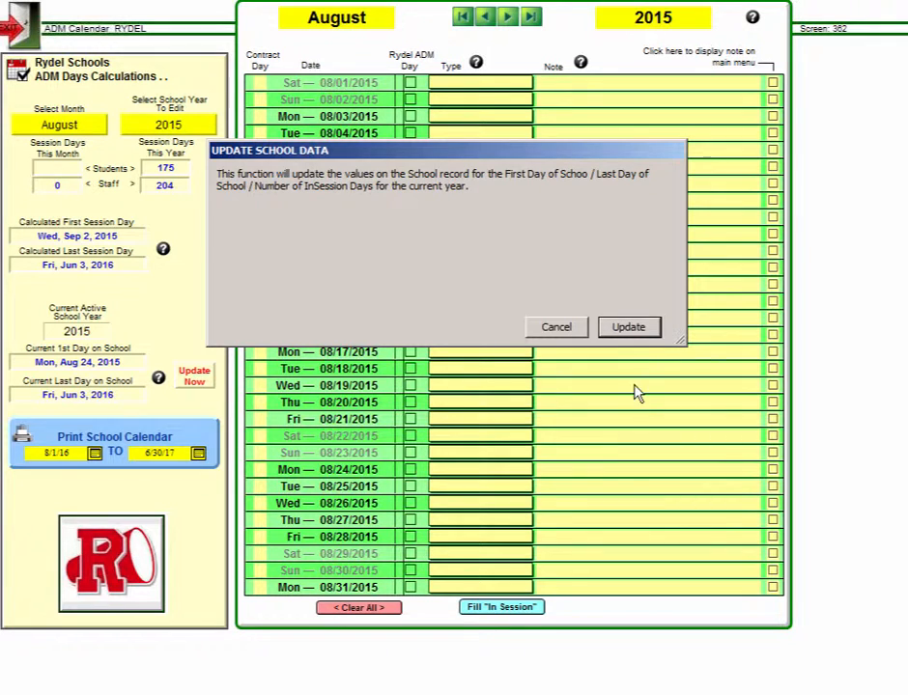
click(640, 326)
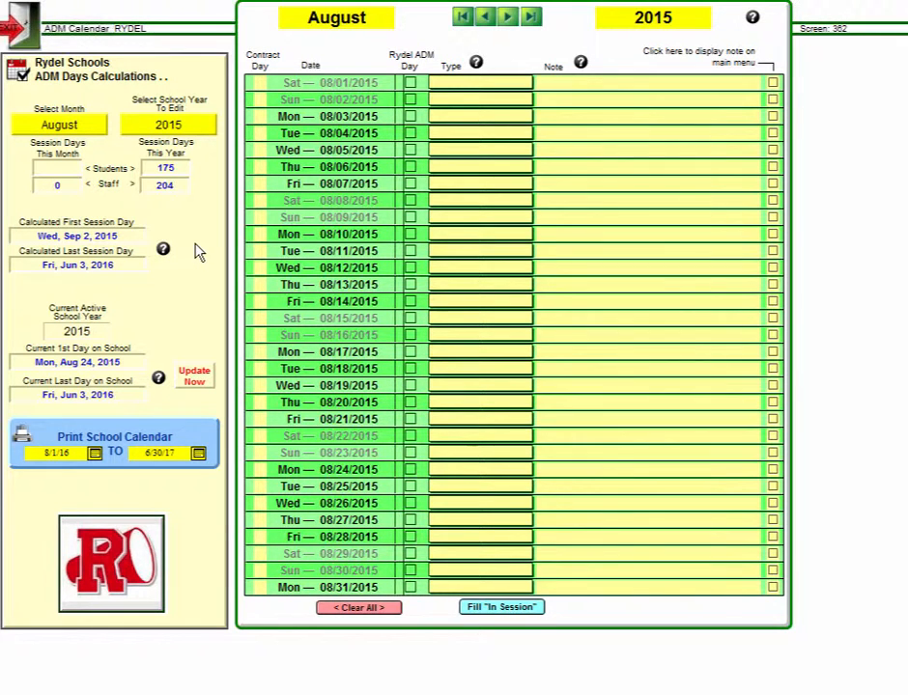
click(17, 23)
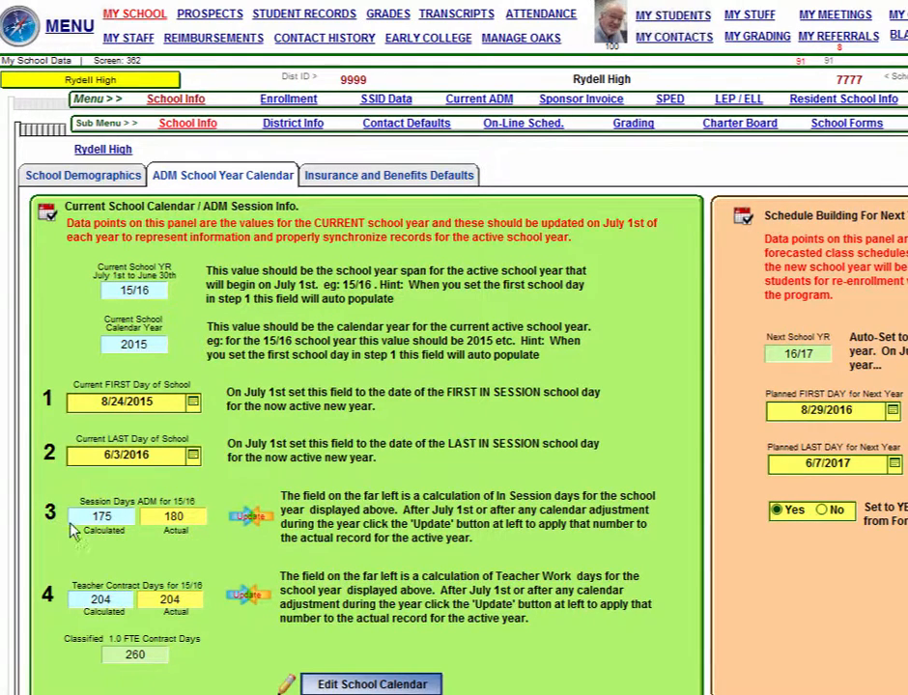
Step: Apply the calculated session days to the actual ADM record for 15/16 and return to the main menu
click(249, 522)
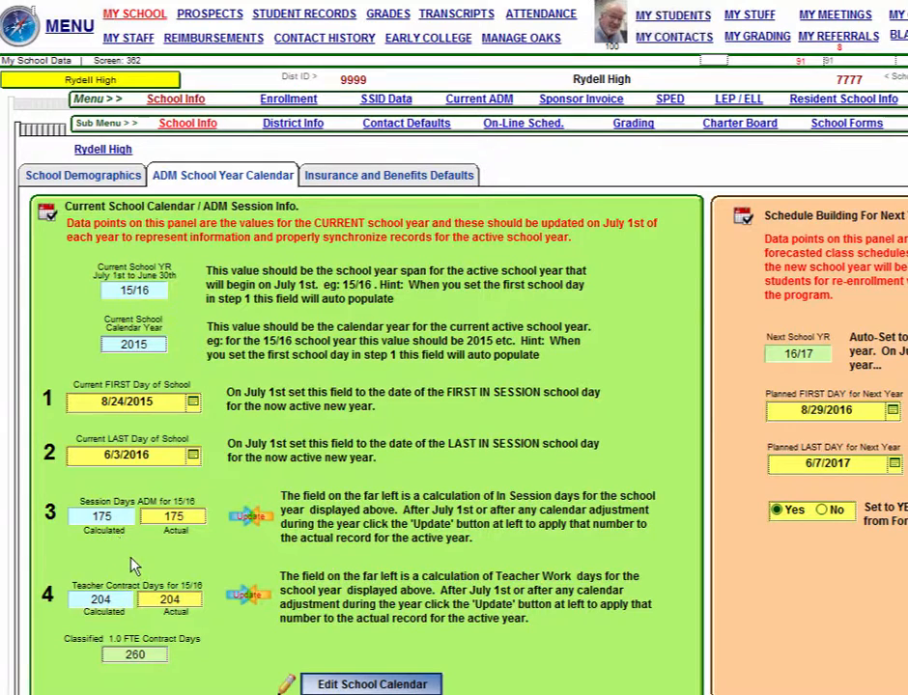
click(70, 29)
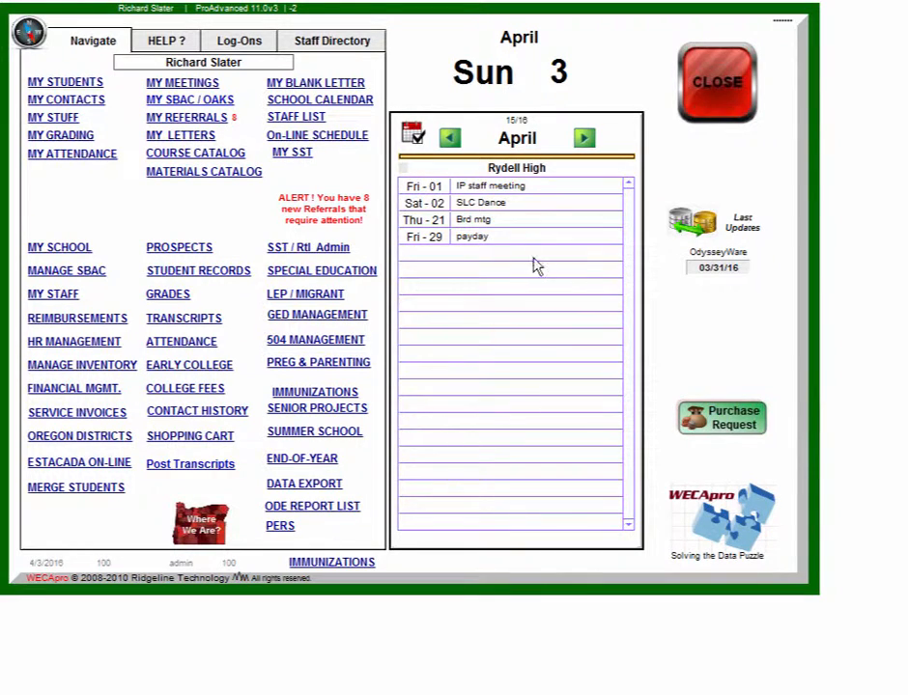